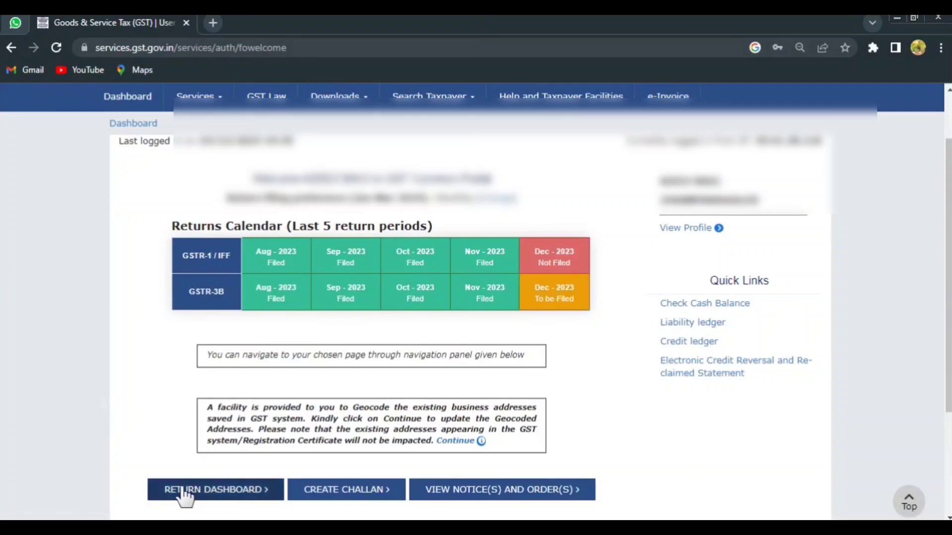
- Open the returns dashboard and search for returns of Quarter 3 (Oct - Dec), period December, financial year 2023-24
{"action": "left_click", "coordinate": [203, 491]}
{"action": "left_click", "coordinate": [414, 338]}
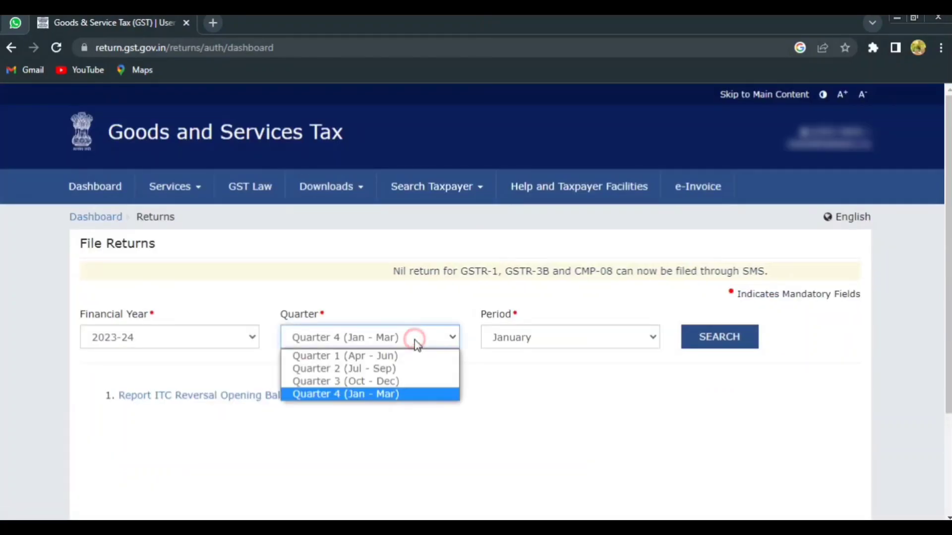
{"action": "left_click", "coordinate": [379, 381]}
{"action": "left_click", "coordinate": [544, 339]}
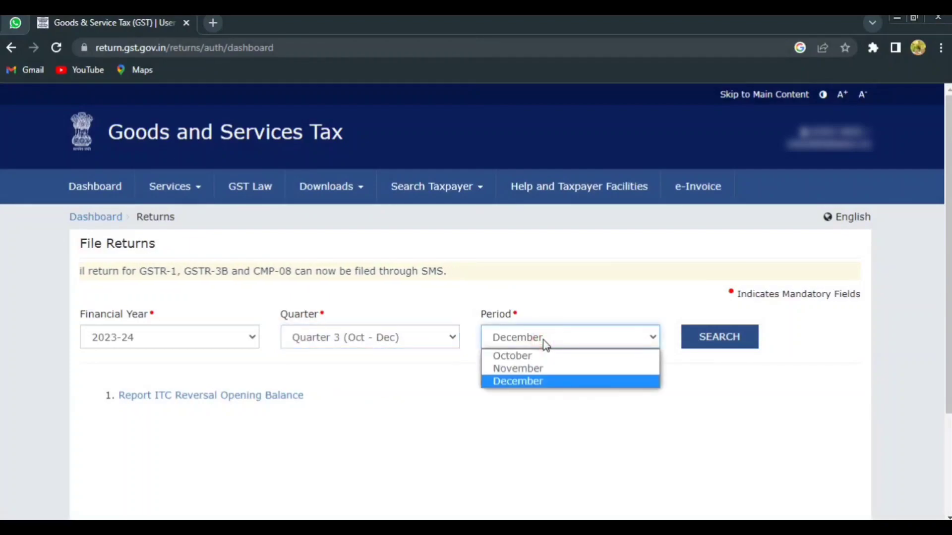
{"action": "left_click", "coordinate": [540, 379]}
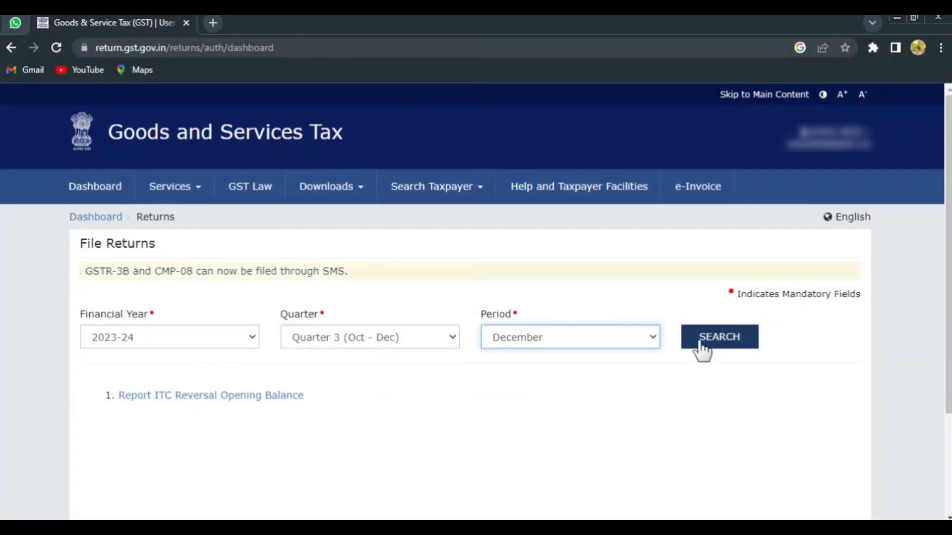
{"action": "left_click", "coordinate": [699, 342]}
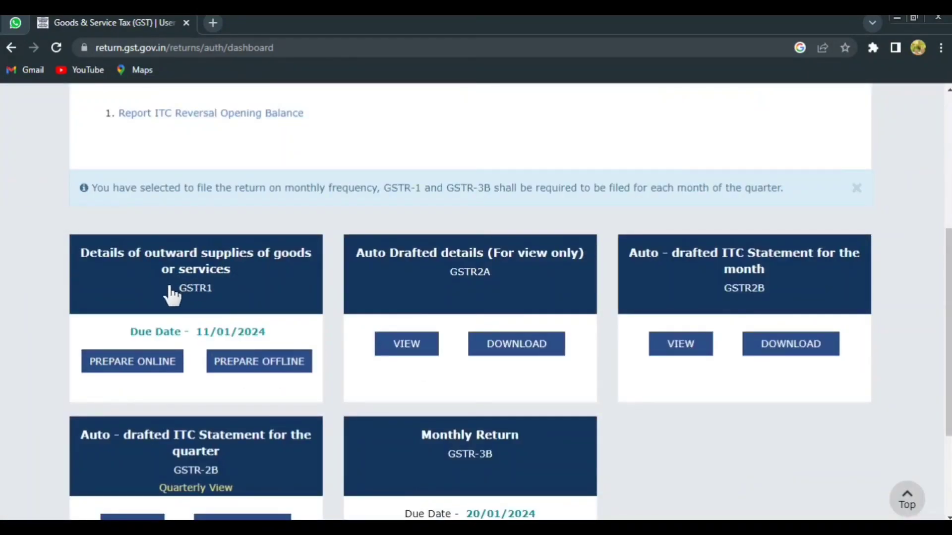
- Prepare the December GSTR-1 online as a Nil return and proceed to file the statement
{"action": "left_click", "coordinate": [123, 369]}
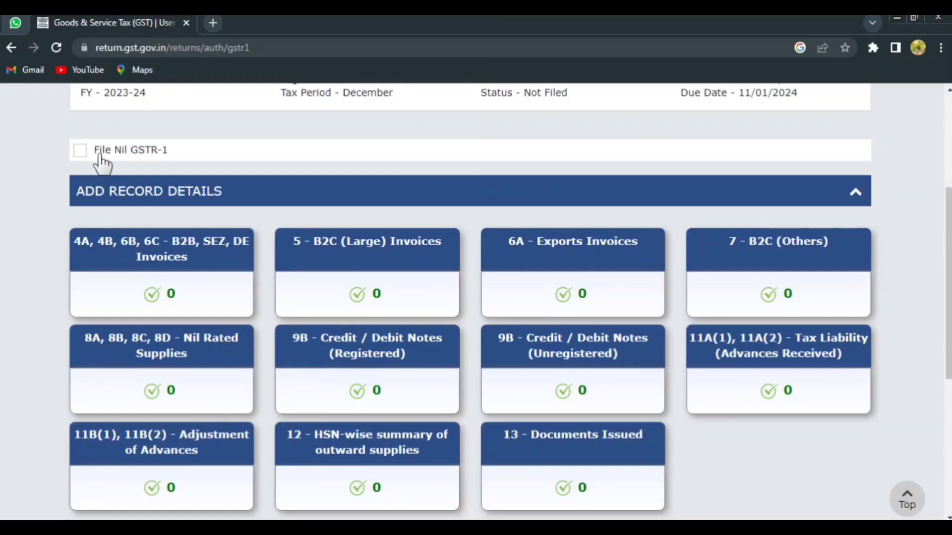
{"action": "left_click", "coordinate": [81, 151]}
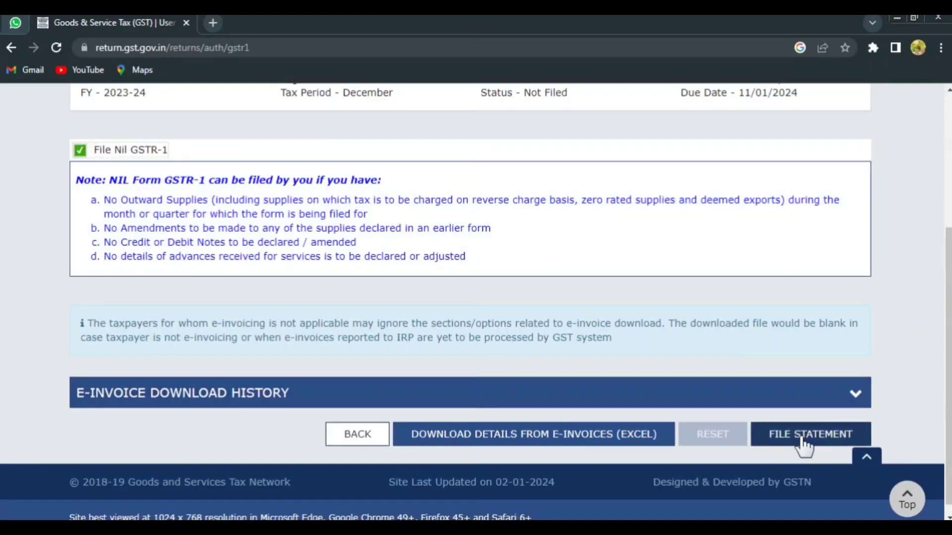
{"action": "left_click", "coordinate": [802, 435]}
- Accept the GSTR-1 filing declaration and select the authorised signatory
{"action": "left_click", "coordinate": [104, 321]}
{"action": "left_click", "coordinate": [154, 380]}
{"action": "left_click", "coordinate": [155, 402]}
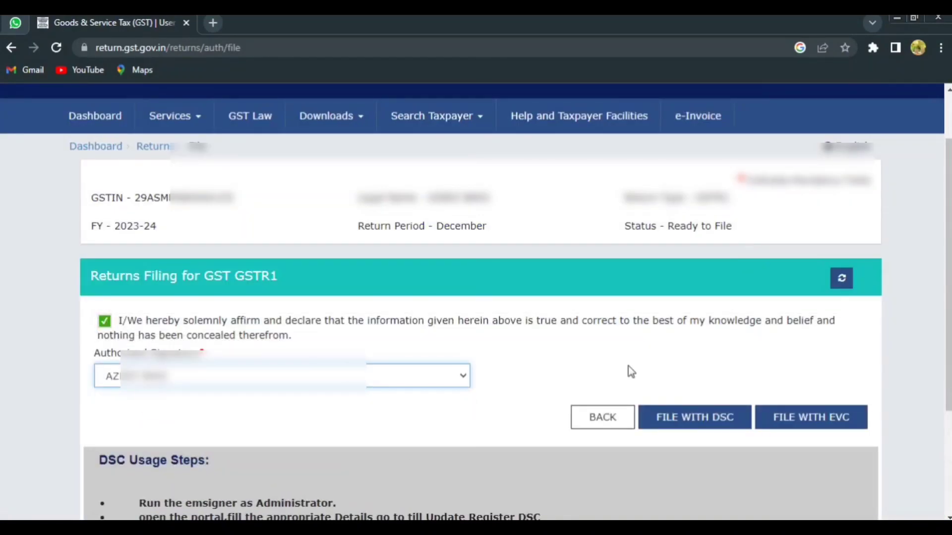
- File the GSTR-1 with EVC, entering the one-time password and verifying it
{"action": "left_click", "coordinate": [809, 419]}
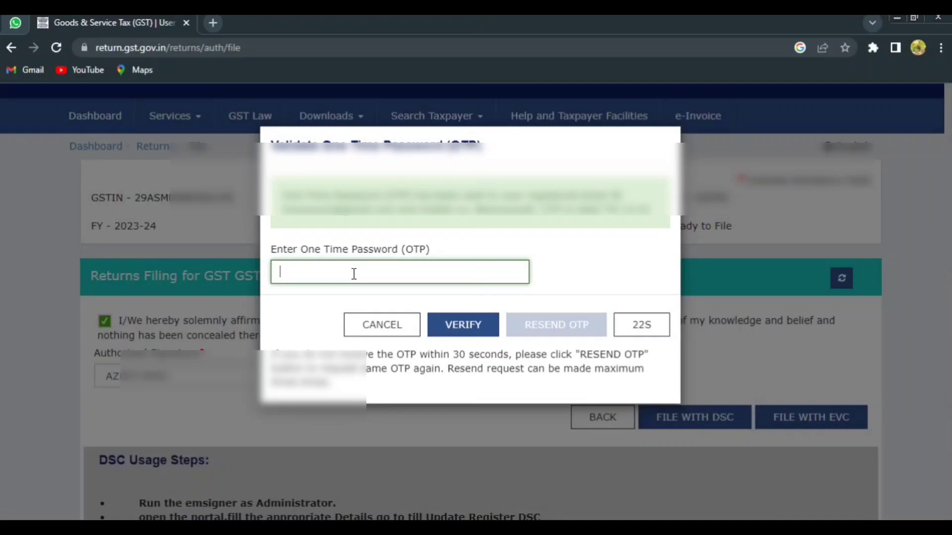
{"action": "left_click", "coordinate": [354, 274]}
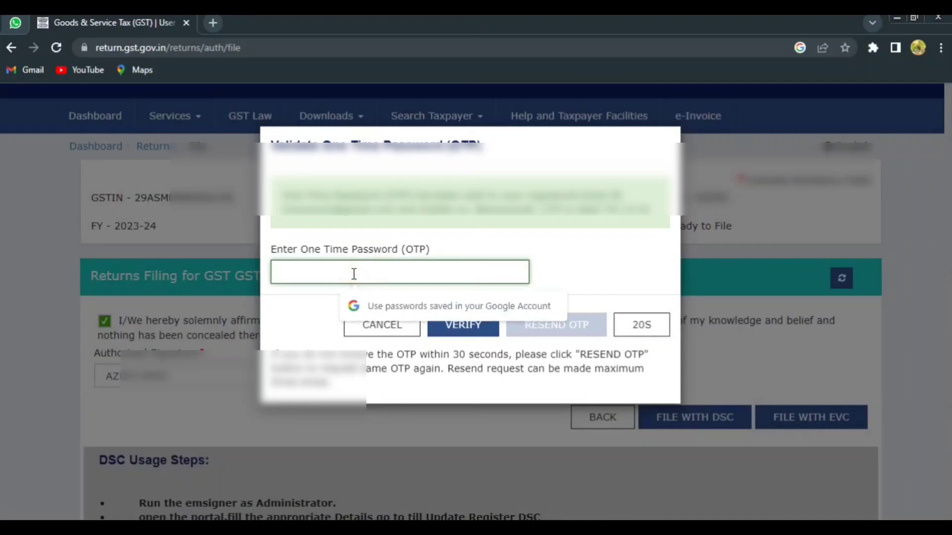
{"action": "type", "text": "••"}
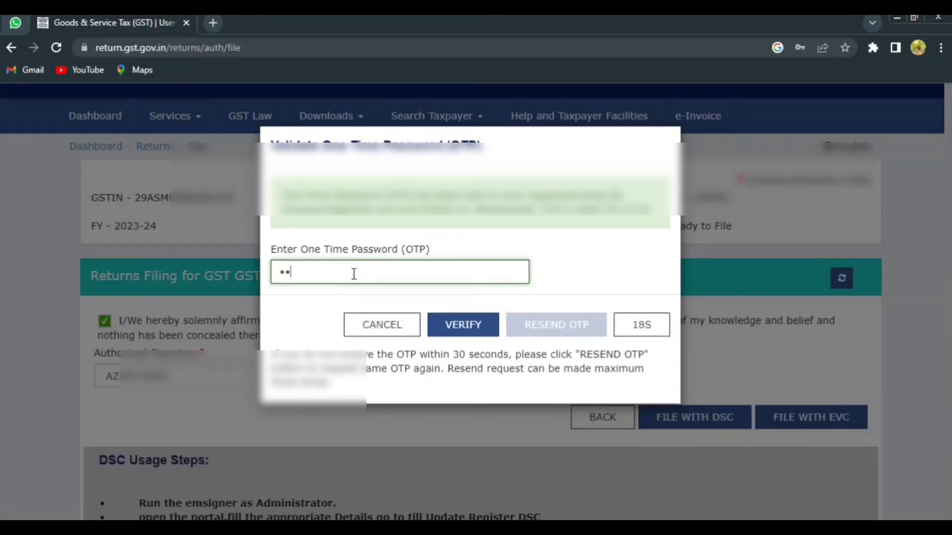
{"action": "type", "text": "••••"}
{"action": "left_click", "coordinate": [466, 326]}
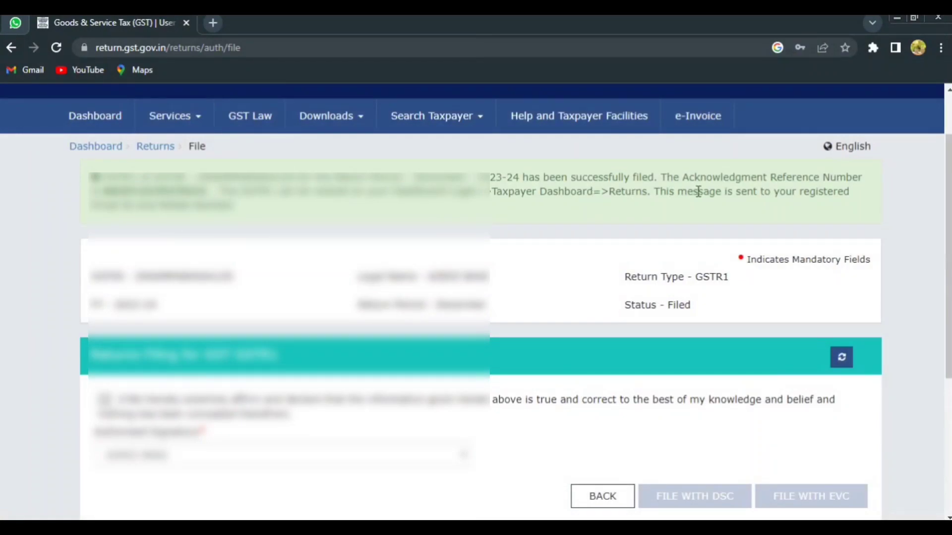
- Go back to the returns page and search again for Quarter 3 (Oct - Dec), December 2023-24
{"action": "left_click", "coordinate": [156, 148]}
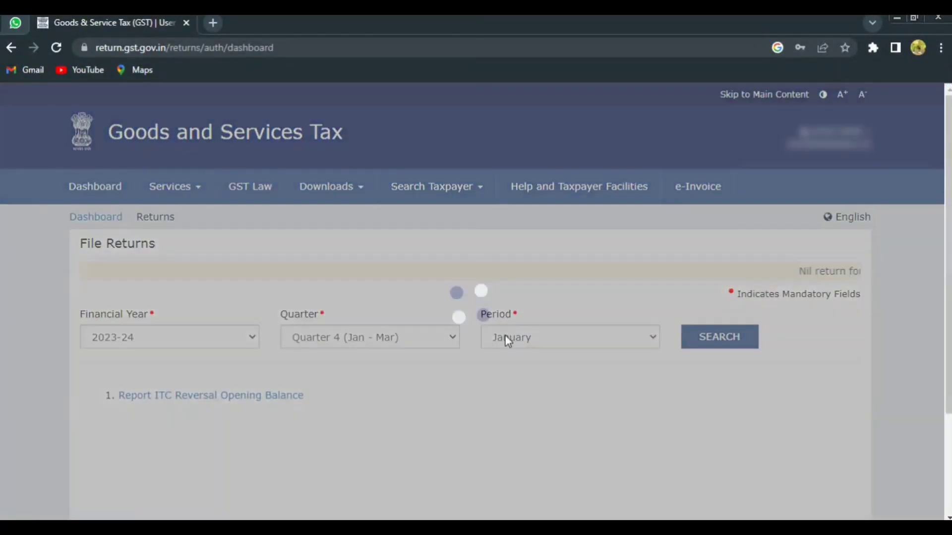
{"action": "left_click", "coordinate": [378, 341]}
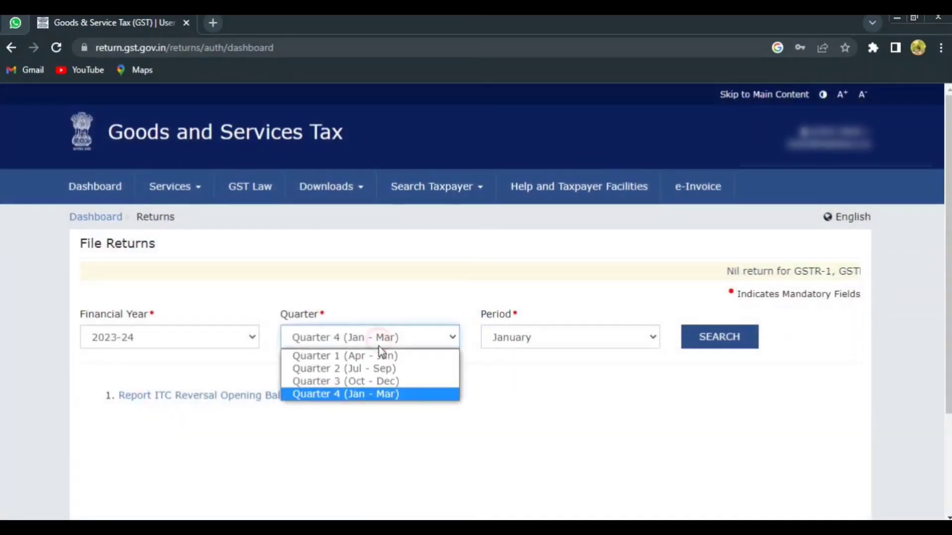
{"action": "left_click", "coordinate": [380, 381]}
{"action": "left_click", "coordinate": [726, 349]}
{"action": "scroll", "coordinate": [230, 207], "scroll_direction": "down", "scroll_amount": 8}
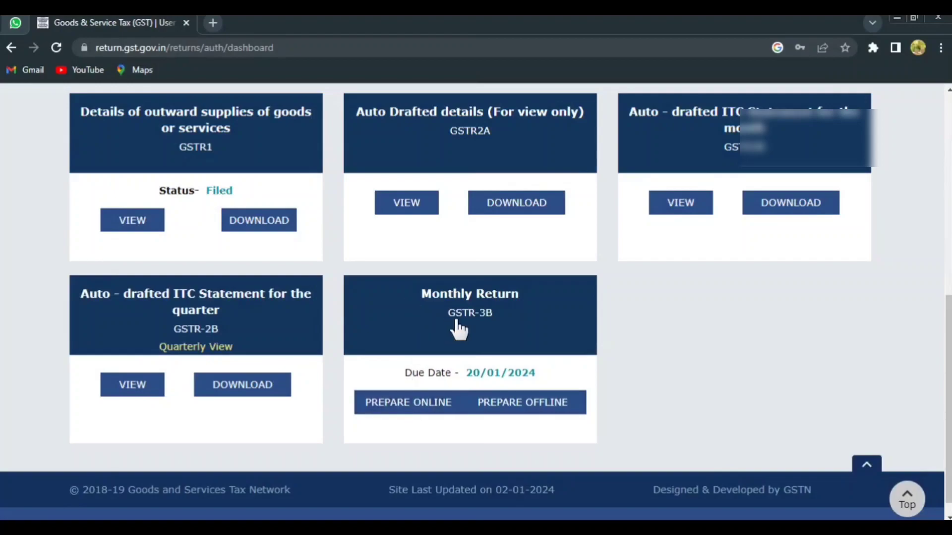
- Prepare the monthly GSTR-3B online, answer Yes to filing a Nil return, and continue to the filing page
{"action": "left_click", "coordinate": [411, 402]}
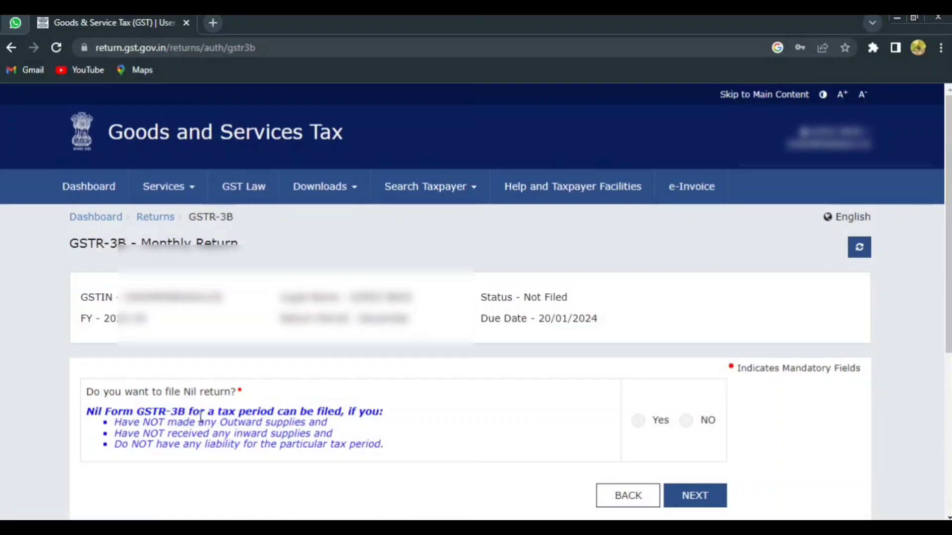
{"action": "left_click", "coordinate": [639, 420]}
{"action": "left_click", "coordinate": [694, 497]}
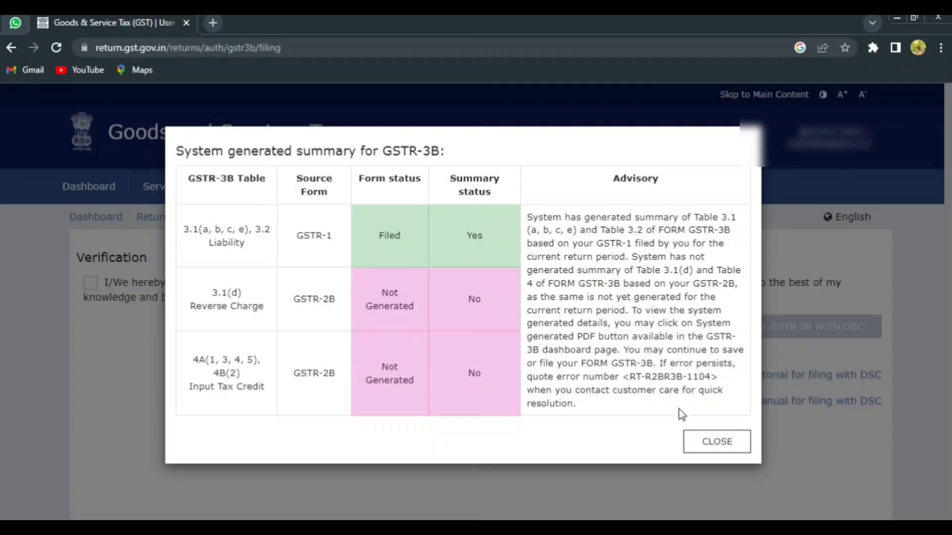
- Dismiss the system generated GSTR-3B summary, accept the verification declaration and select the authorised signatory
{"action": "left_click", "coordinate": [714, 441]}
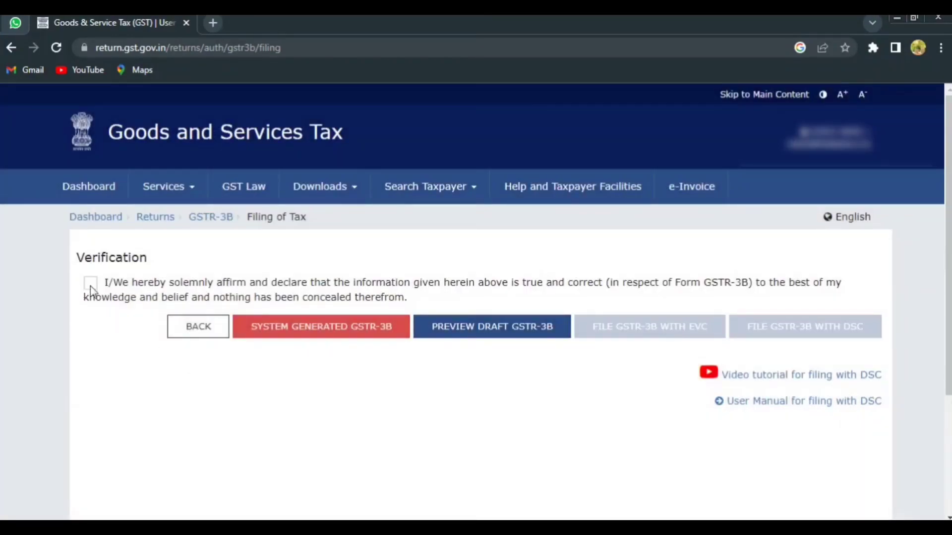
{"action": "left_click", "coordinate": [90, 283]}
{"action": "left_click", "coordinate": [128, 342]}
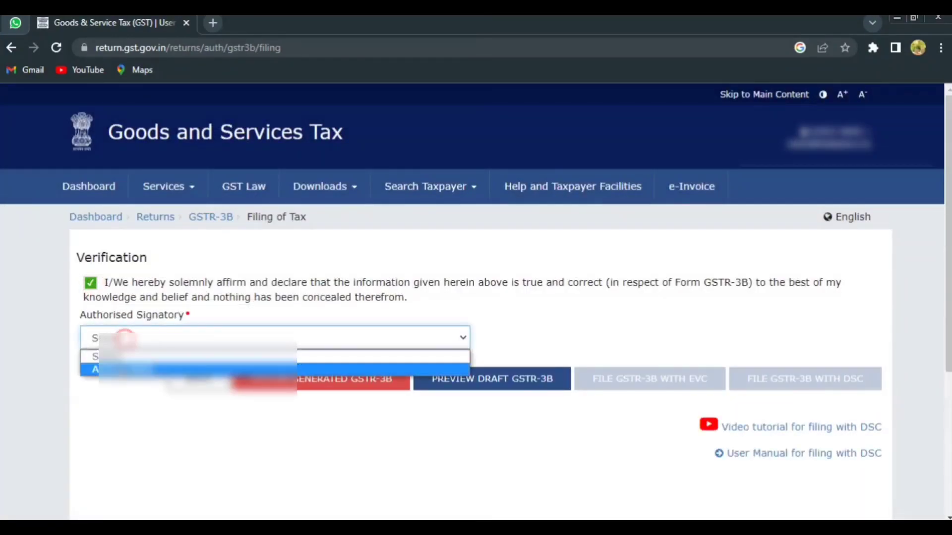
{"action": "left_click", "coordinate": [118, 366]}
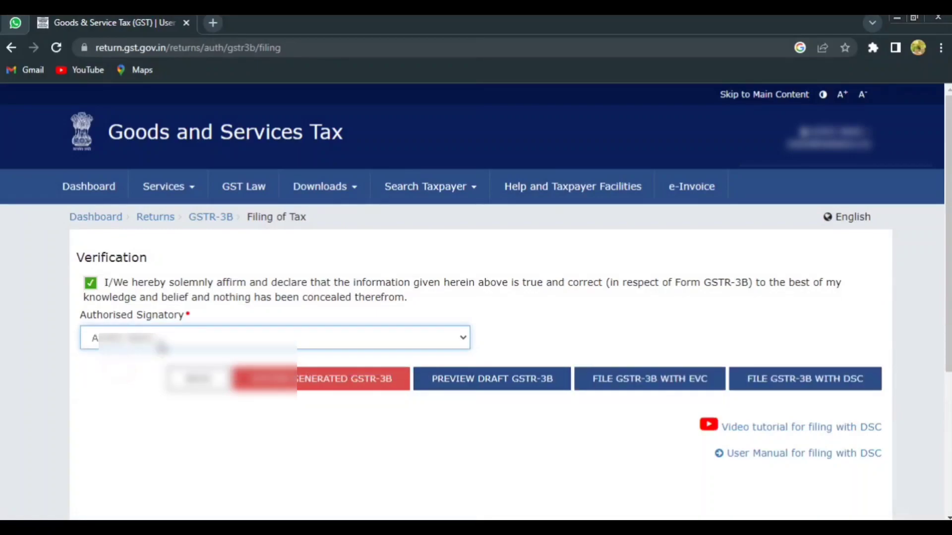
- File the GSTR-3B with EVC by entering and verifying the one-time password, and close the filing notice
{"action": "left_click", "coordinate": [663, 383]}
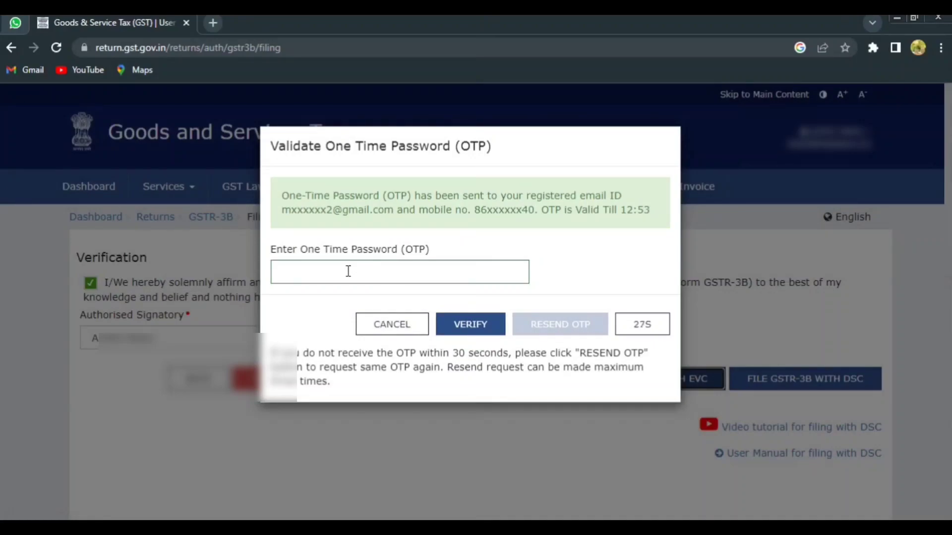
{"action": "left_click", "coordinate": [349, 271]}
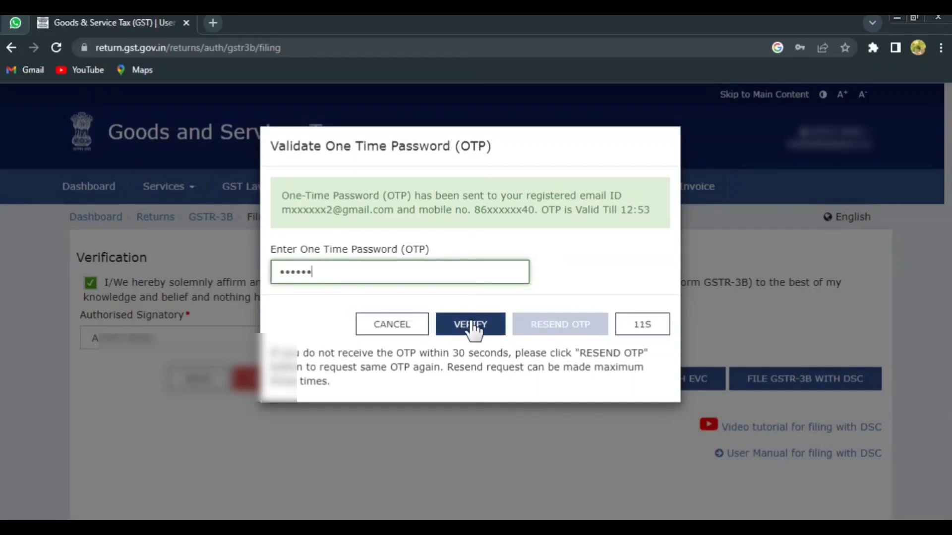
{"action": "left_click", "coordinate": [474, 325]}
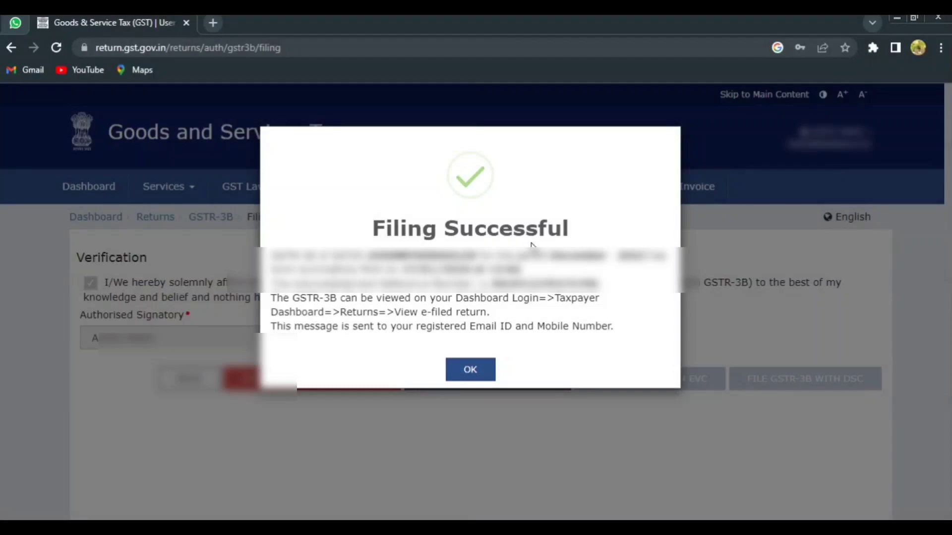
{"action": "left_click", "coordinate": [469, 370]}
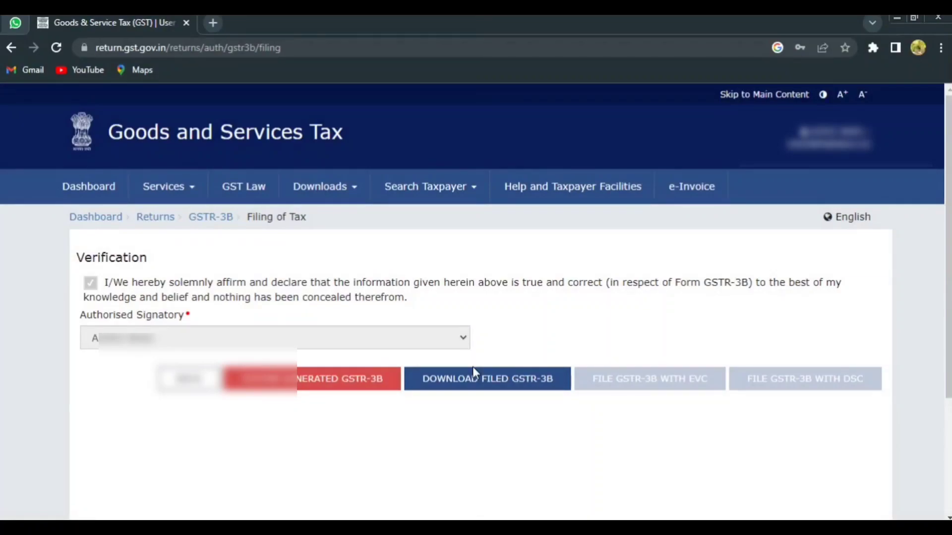
- Look up the Quarter 3 (Oct - Dec), December returns again and check the filing status of GSTR-1 and GSTR-3B
{"action": "left_click", "coordinate": [164, 218]}
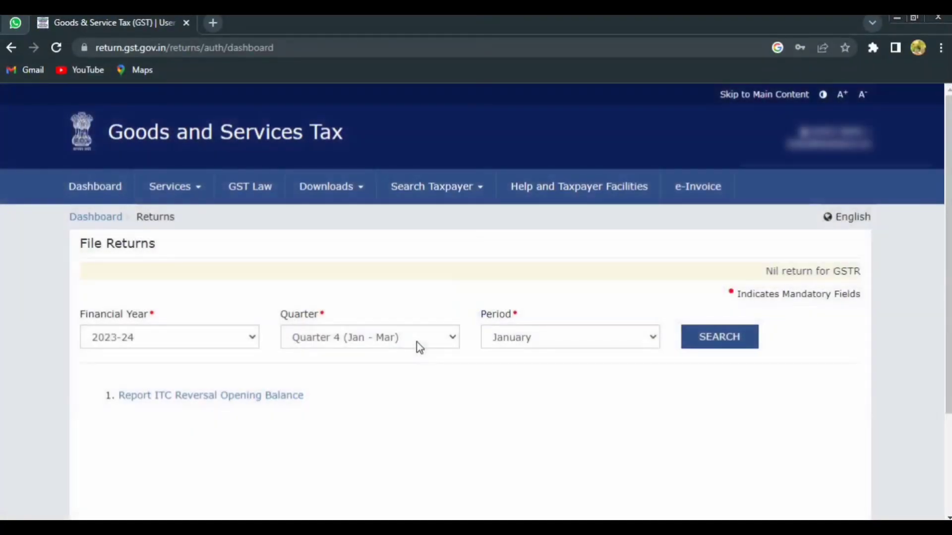
{"action": "left_click", "coordinate": [417, 341]}
{"action": "left_click", "coordinate": [416, 382]}
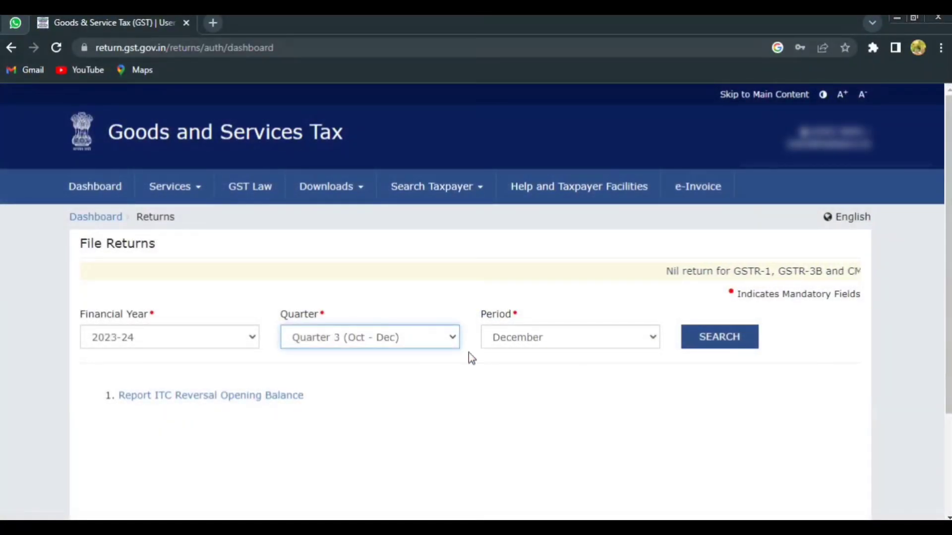
{"action": "left_click", "coordinate": [715, 341]}
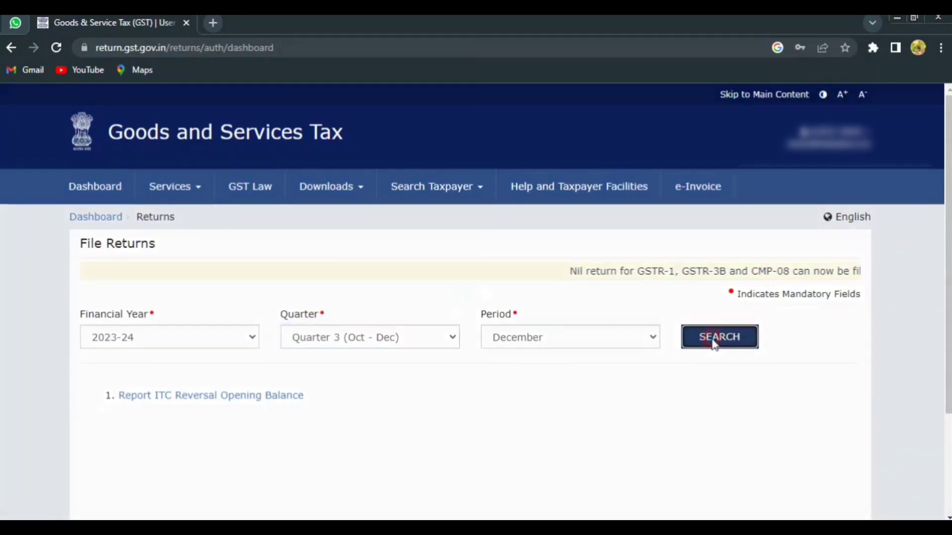
{"action": "scroll", "coordinate": [539, 341], "scroll_direction": "down", "scroll_amount": 7}
{"action": "scroll", "coordinate": [539, 342], "scroll_direction": "down", "scroll_amount": 2}
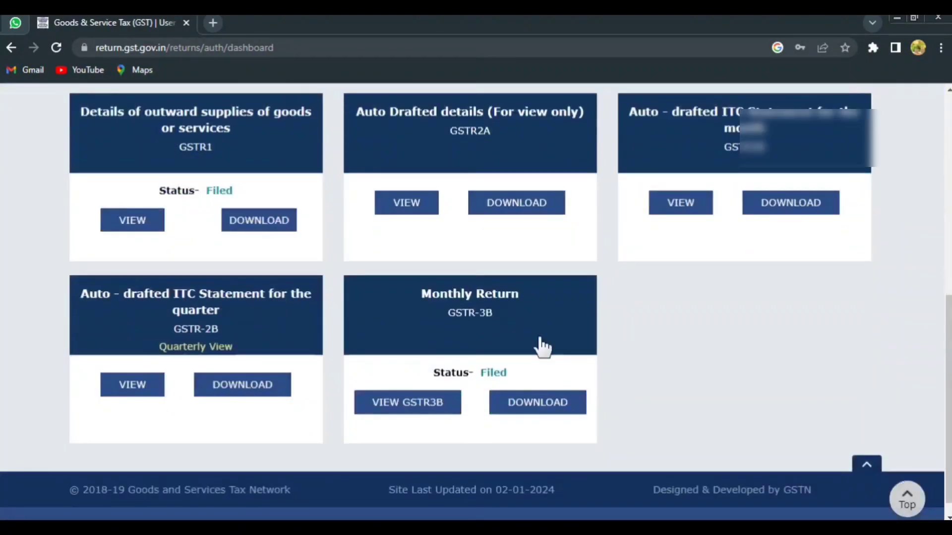